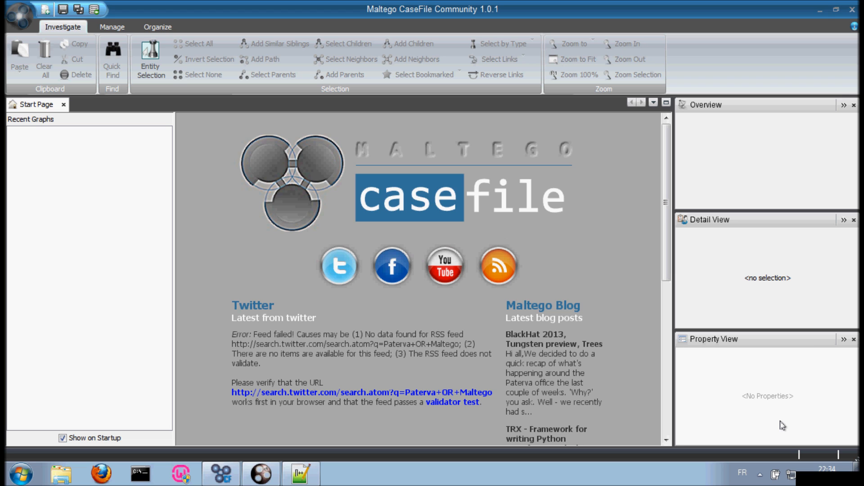
Step: Minimize Maltego CaseFile and select the mma CSV file on the desktop
left_click(820, 10)
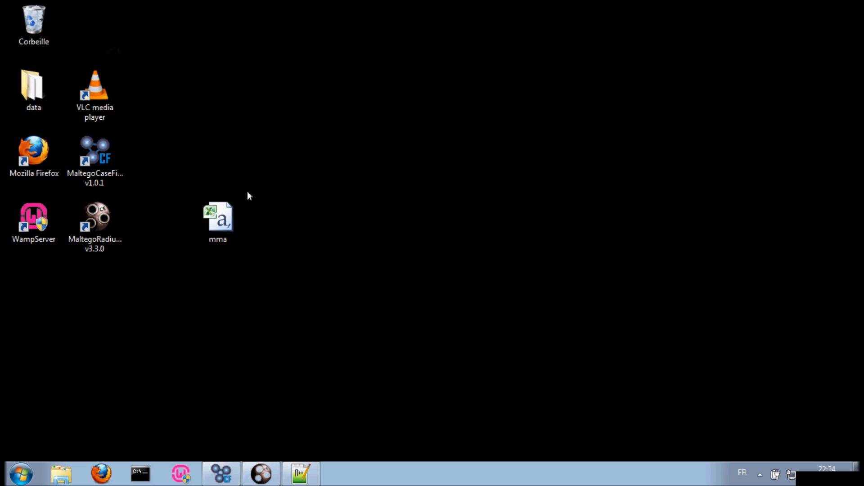
left_click(93, 153)
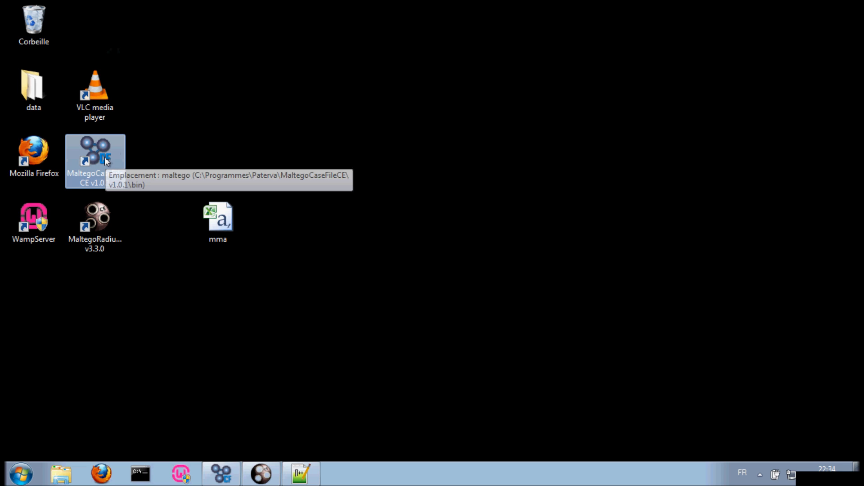
left_click(95, 220)
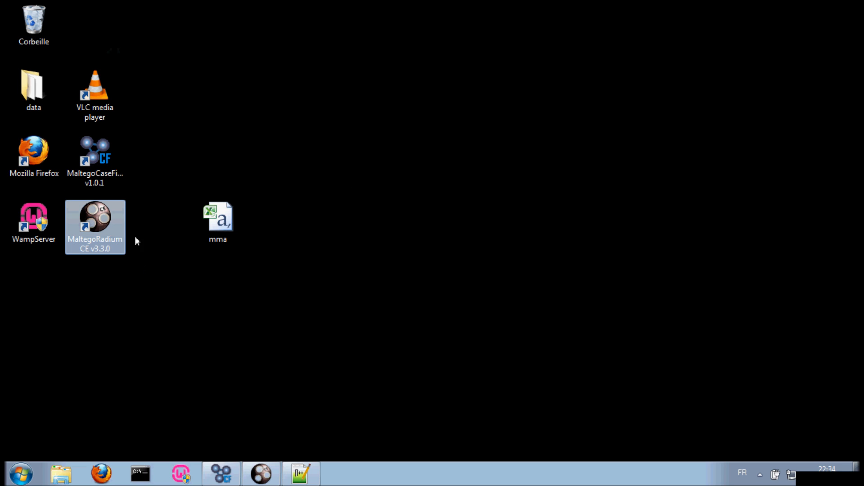
left_click(103, 166)
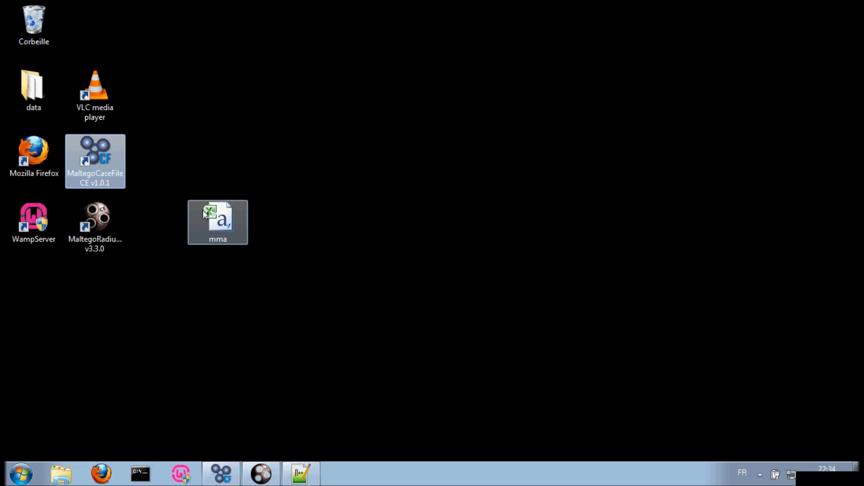
left_click(211, 223)
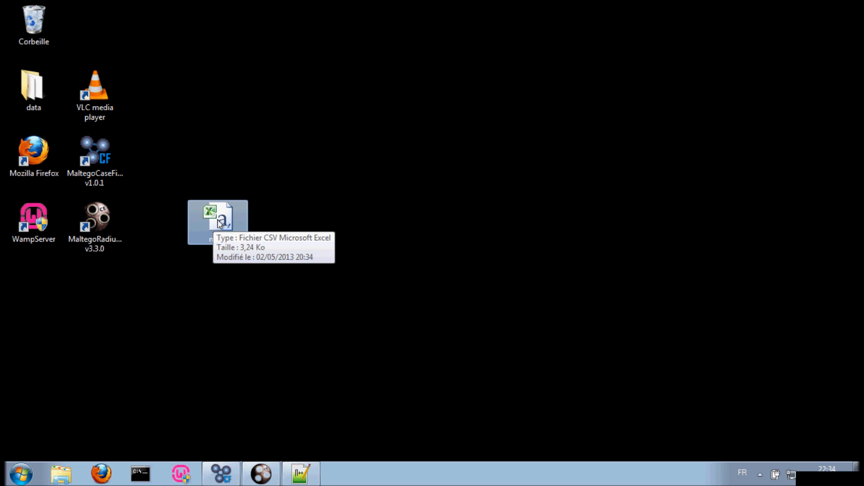
double_click(207, 207)
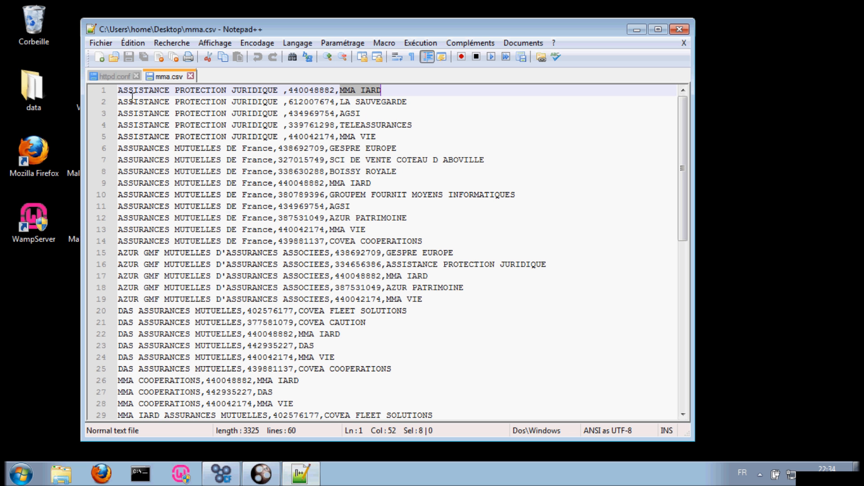
mouse_move(118, 90)
left_mouse_down()
mouse_move(282, 92)
mouse_move(119, 90)
left_mouse_up()
left_click(278, 90)
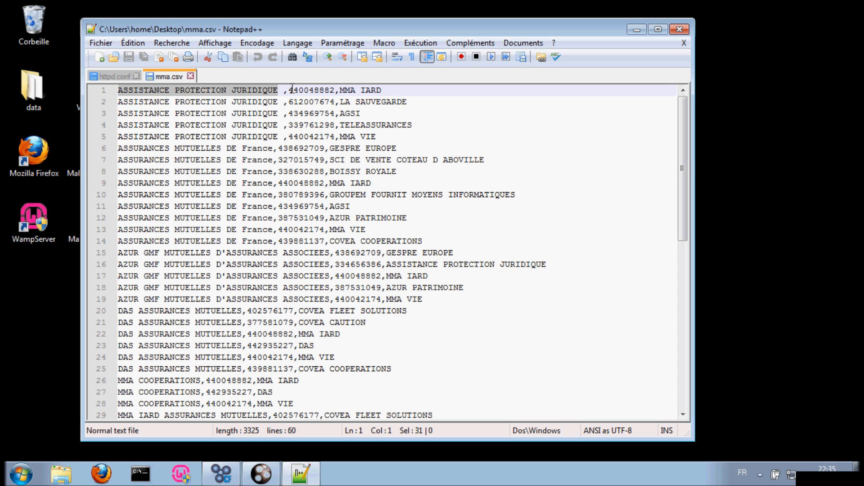
left_click_drag(289, 89, 334, 90)
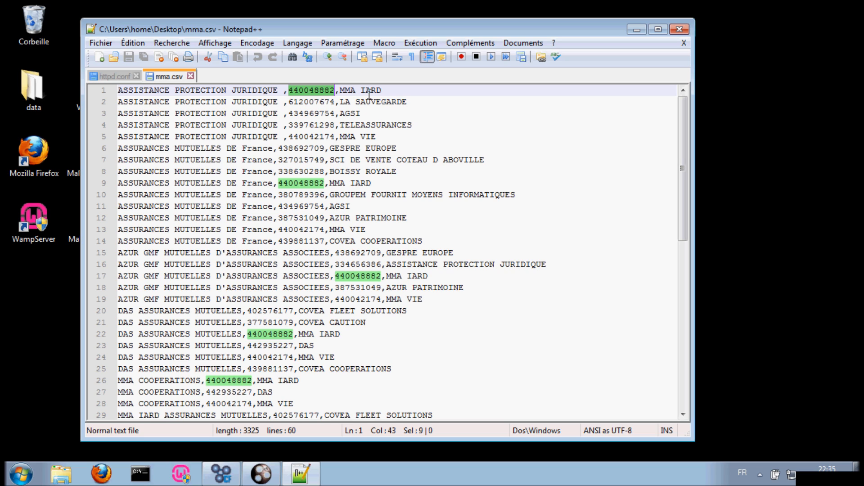
left_click(634, 30)
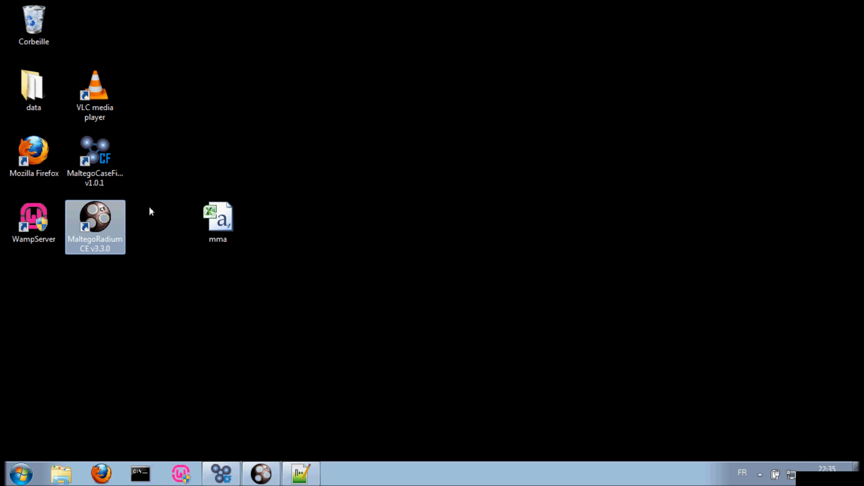
Step: Restore Maltego CaseFile and start Import Graph from Table with the mma file
left_click(230, 472)
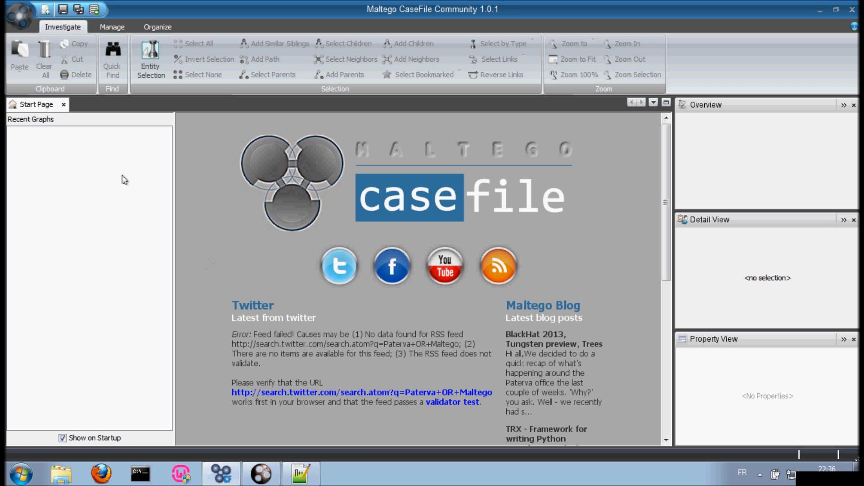
left_click(23, 19)
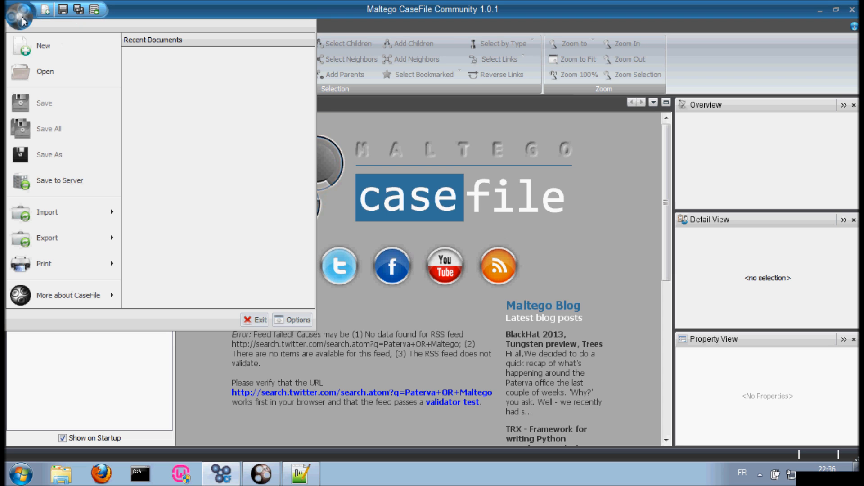
mouse_move(52, 214)
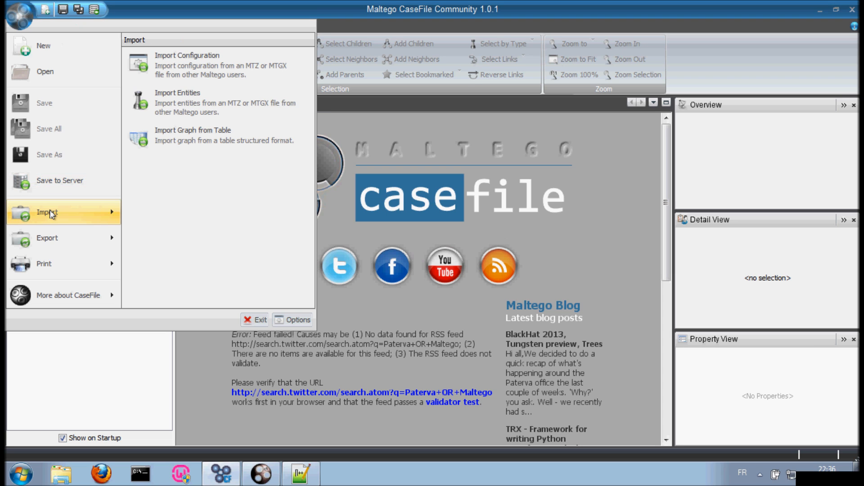
left_click(181, 138)
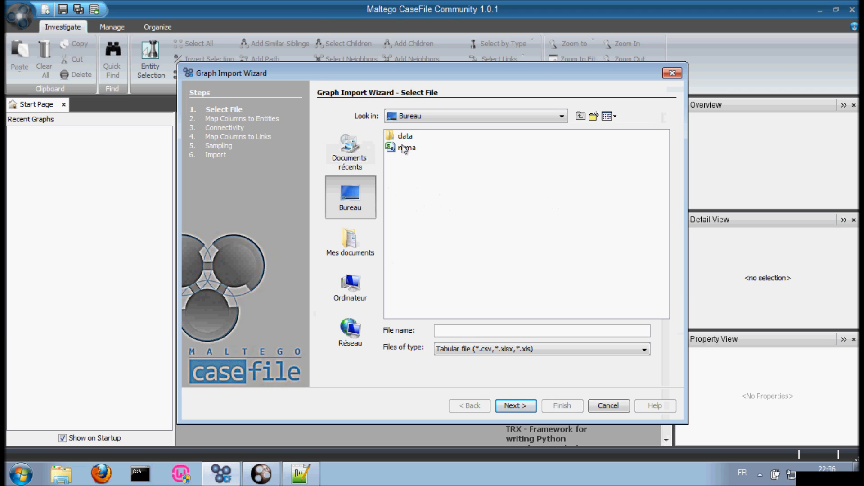
left_click(403, 148)
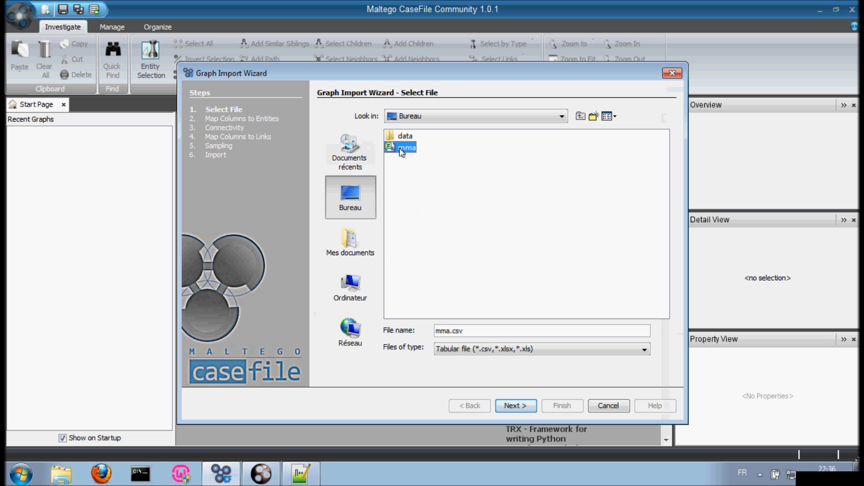
Step: Load mma.csv as Comma Separated Values and advance to Map Columns to Entities
left_click(472, 350)
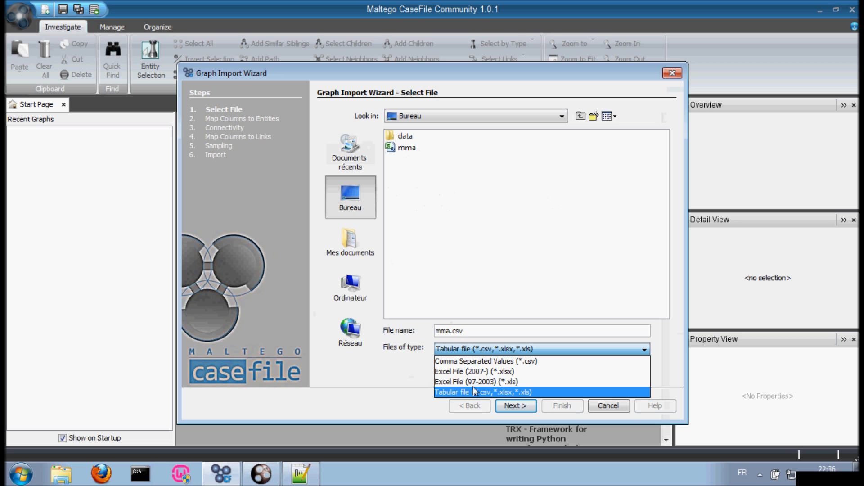
left_click(458, 364)
left_click(515, 406)
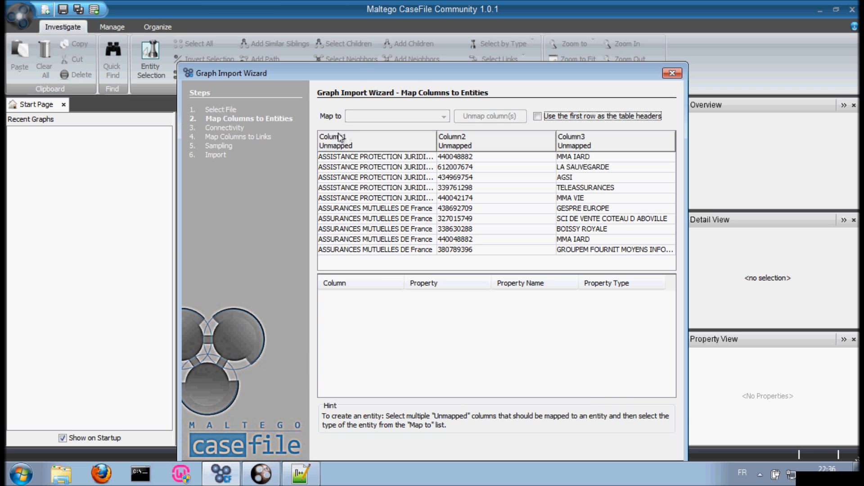
Step: Select Column1 and leave 'Use the first row as the table headers' unchecked
left_click_drag(358, 68, 336, 21)
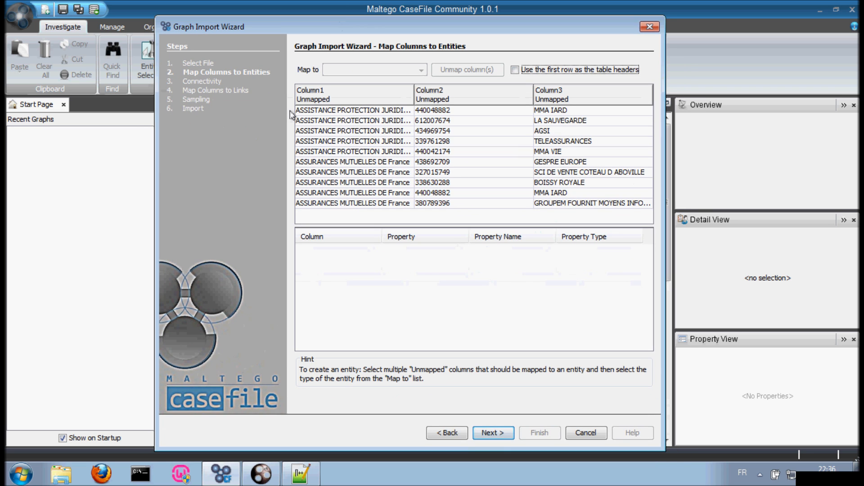
left_click(326, 96)
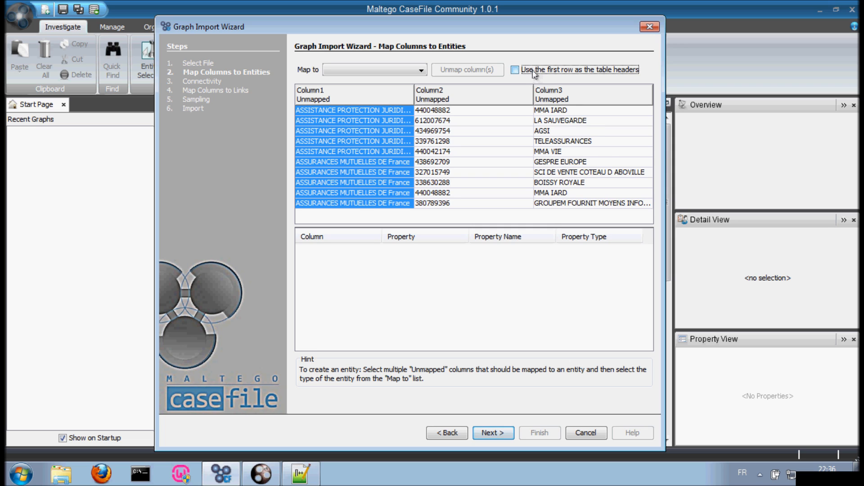
left_click(536, 70)
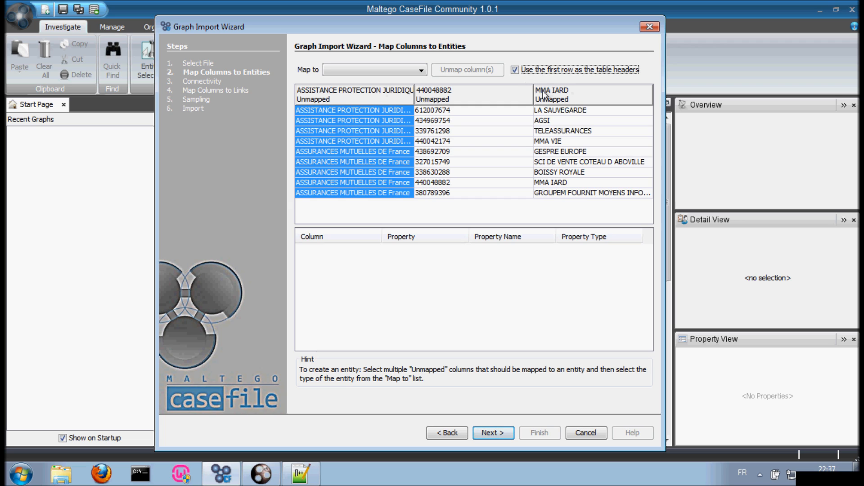
left_click(531, 71)
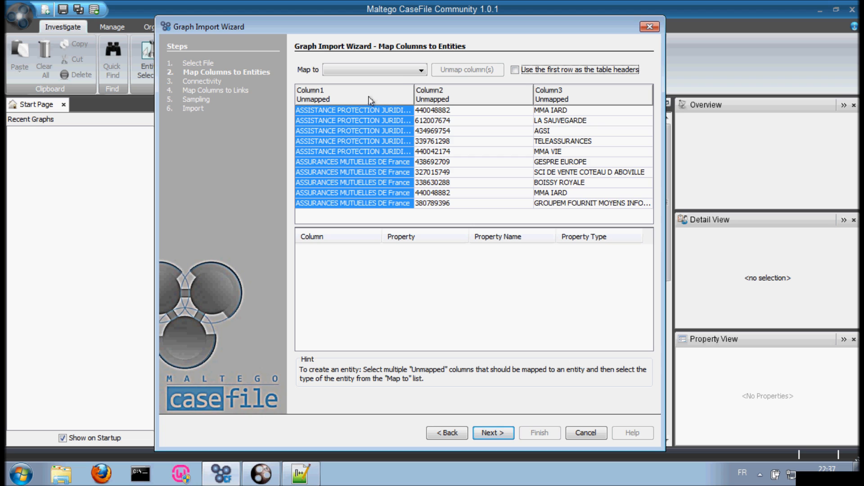
Step: Map Column1 to Company and Column3 to Organization entities
left_click(413, 71)
left_click_drag(420, 93, 422, 107)
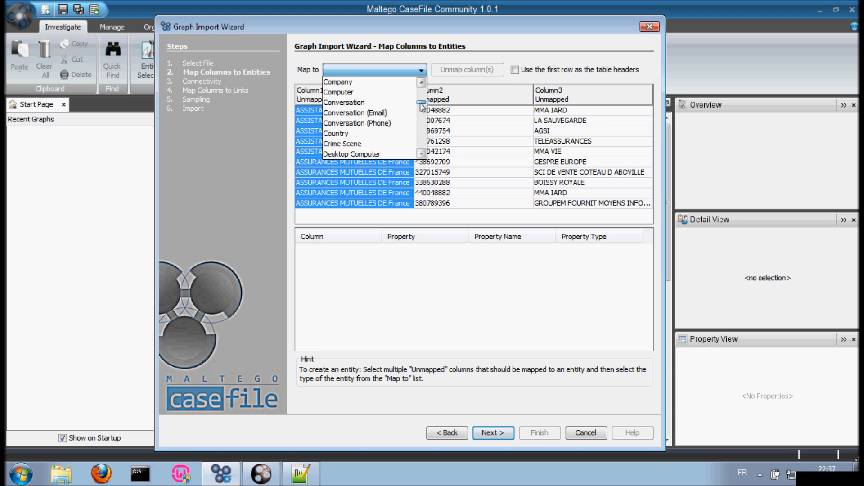
left_click(339, 83)
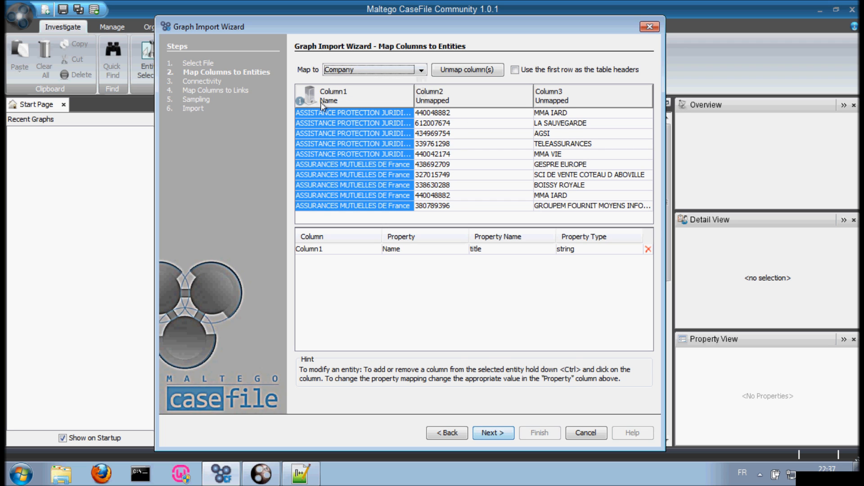
left_click(552, 102)
left_click(420, 70)
left_click_drag(422, 100, 426, 135)
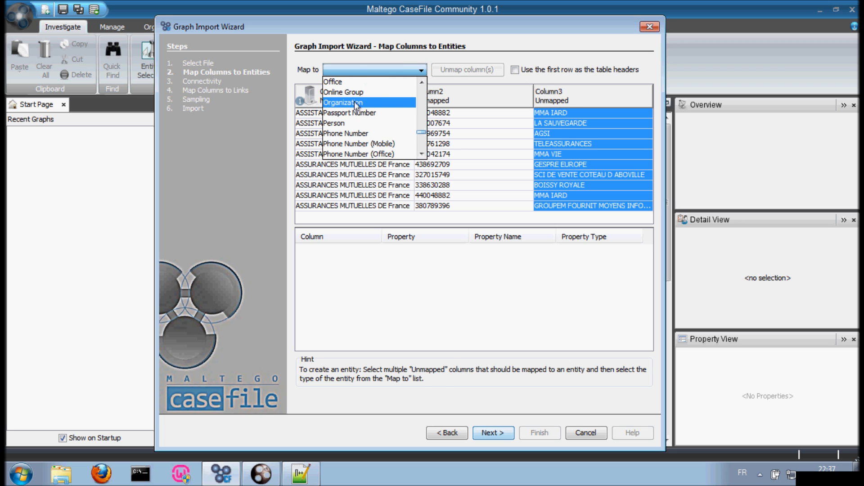
left_click(370, 102)
Step: Review the mappings, leaving Column2 of numbers unmapped
left_click(452, 113)
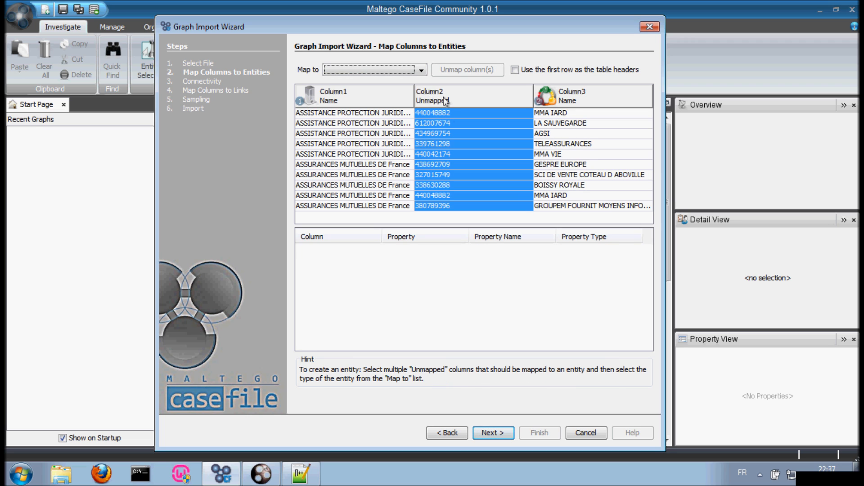
left_click(330, 103)
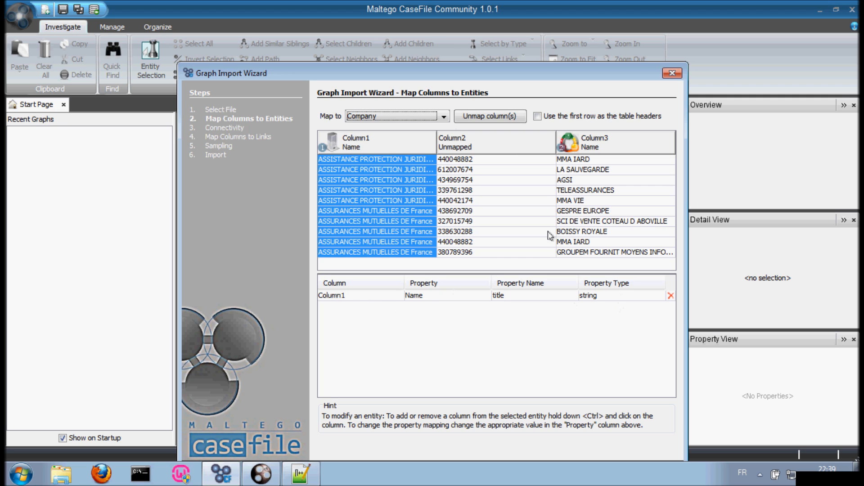
left_click(598, 143)
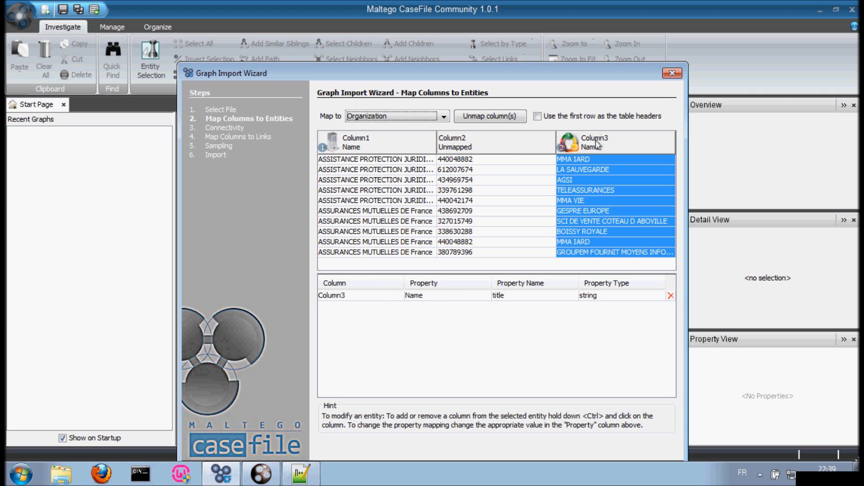
left_click(374, 146)
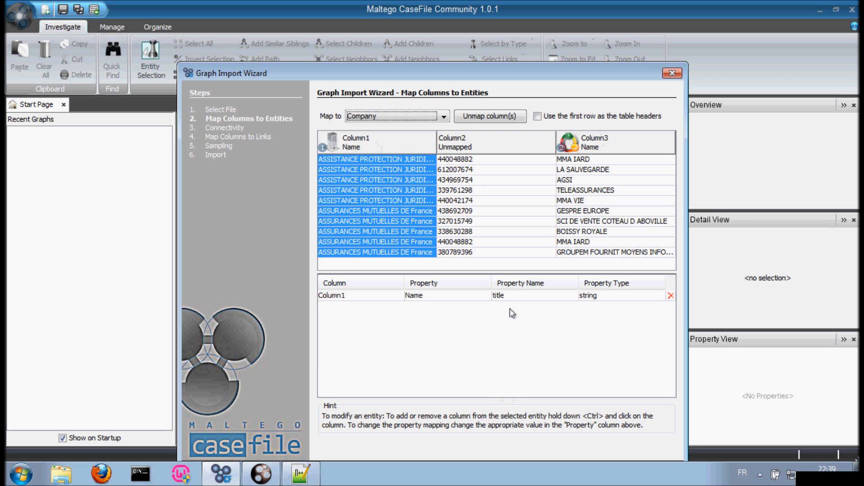
left_click_drag(446, 74, 392, 28)
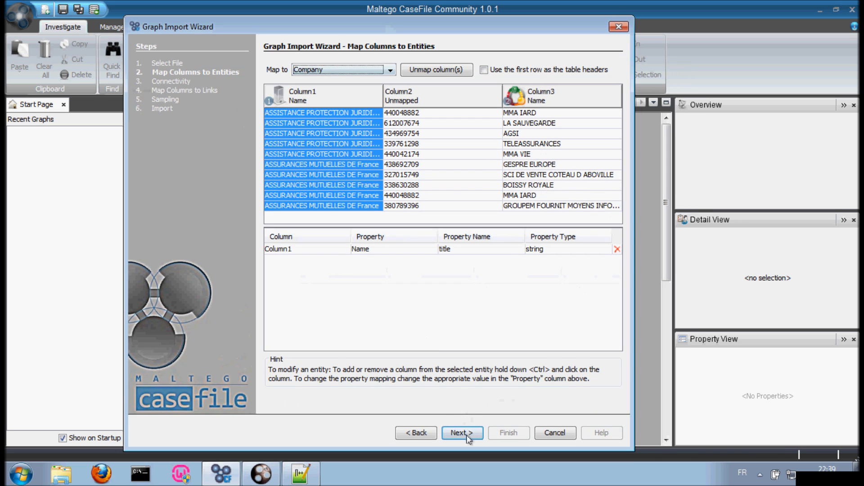
Step: Keep only the Column1→Column3 link in the Connectivity step, discarding any extra link
key("Return")
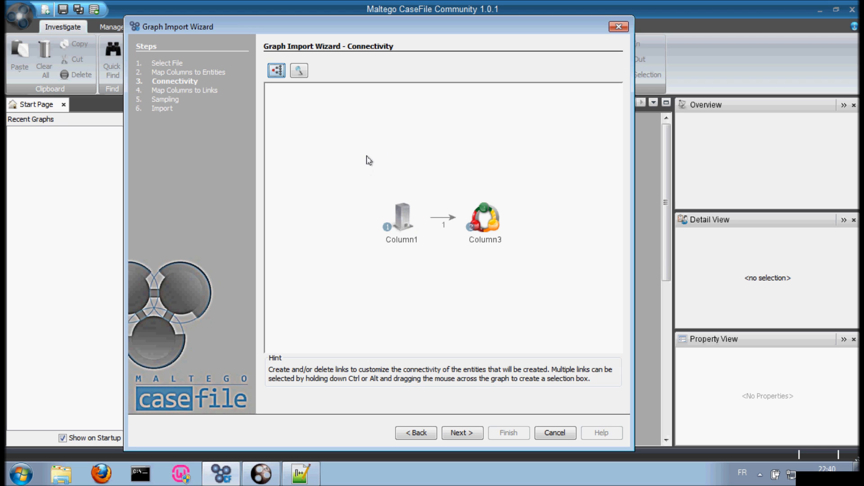
left_click_drag(404, 224, 473, 152)
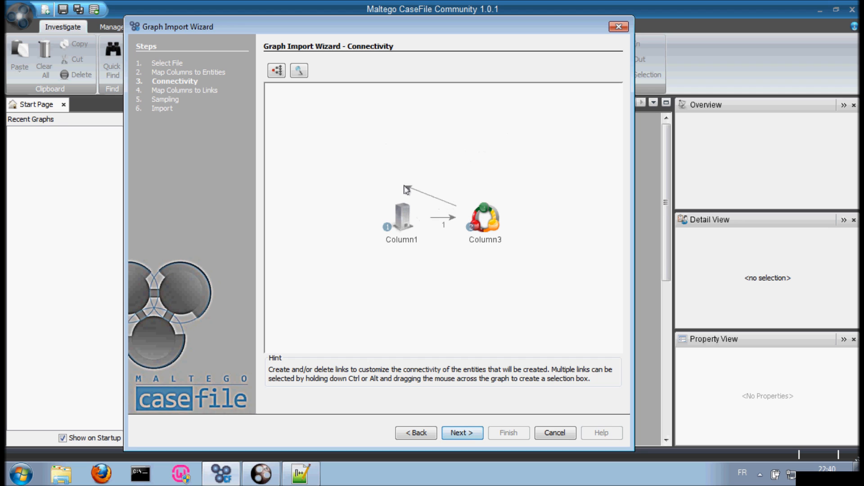
left_click_drag(459, 200, 406, 215)
left_click_drag(442, 381, 471, 231)
Step: Map Column1 to Link 1 (Company -> Organization) and advance to Sampling
left_click(461, 432)
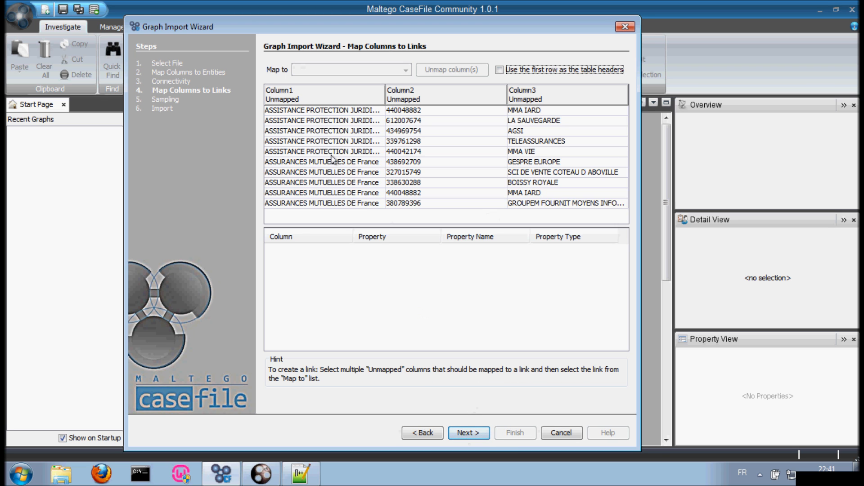
left_click(301, 101)
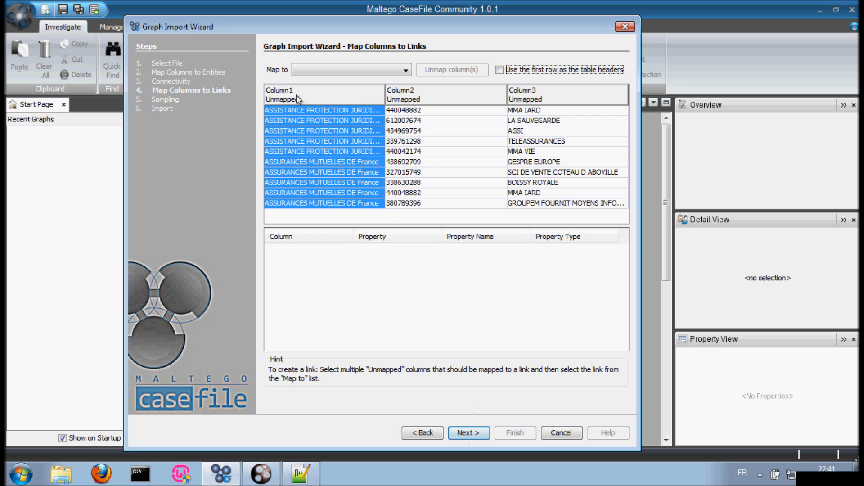
left_click(329, 70)
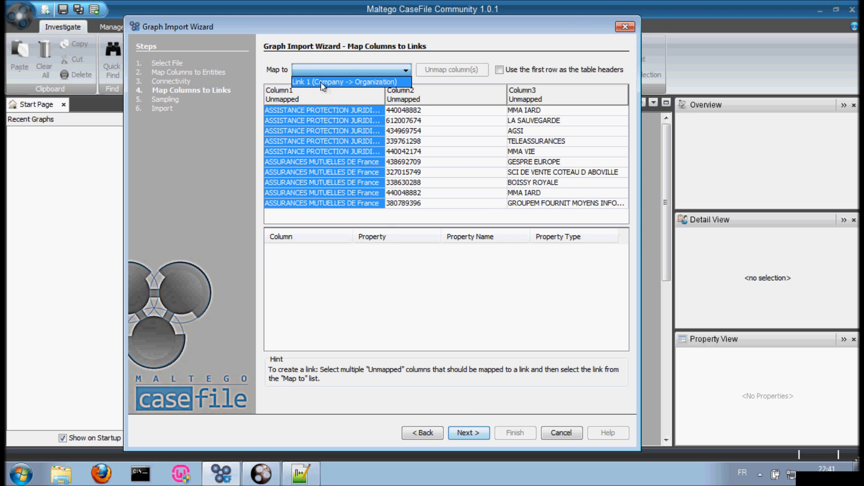
left_click(323, 82)
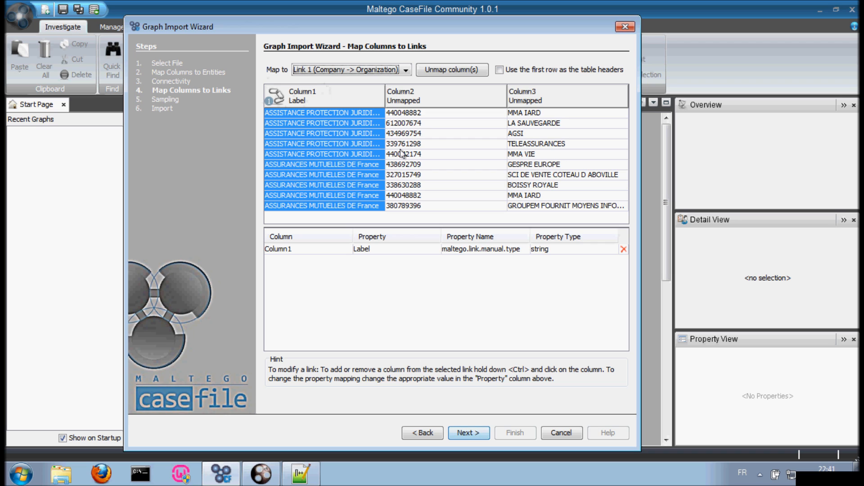
left_click(475, 433)
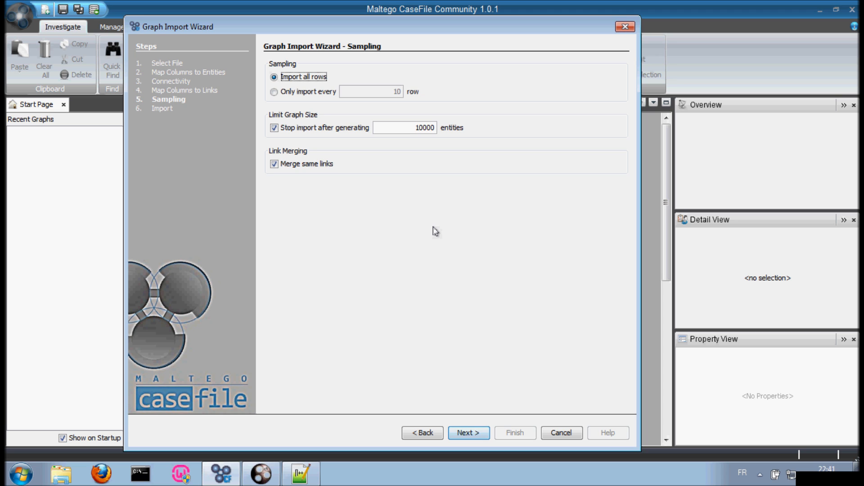
Step: Import all 59 rows and finish to open the new mma graph
left_click(469, 432)
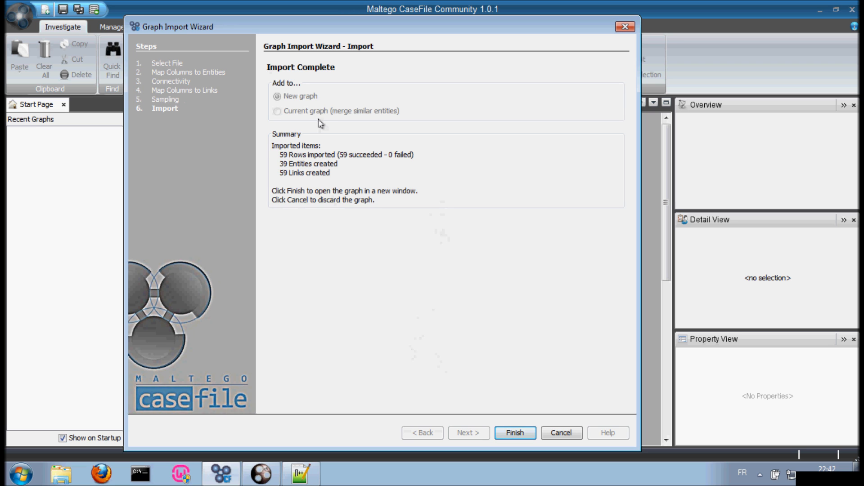
left_click(513, 433)
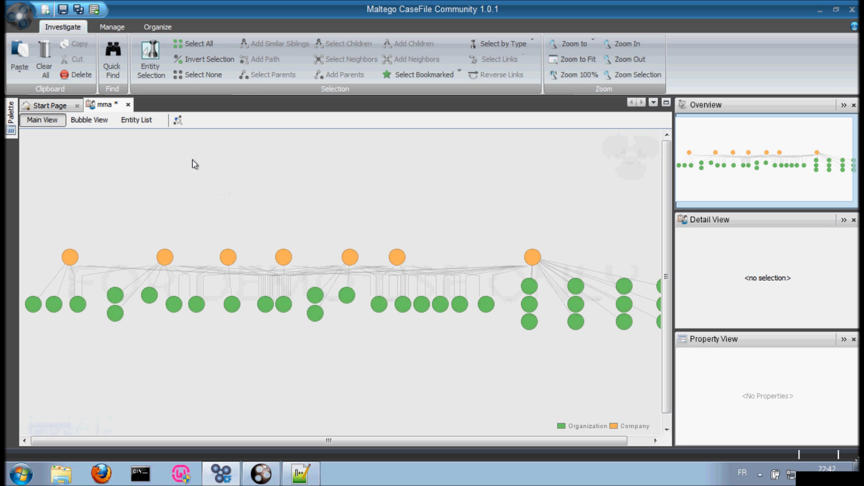
Step: Apply an organic layout and inspect the ASSISTANCE PROTECTION JURIDIQUE and BOISSY ROYALE entities
left_click(178, 120)
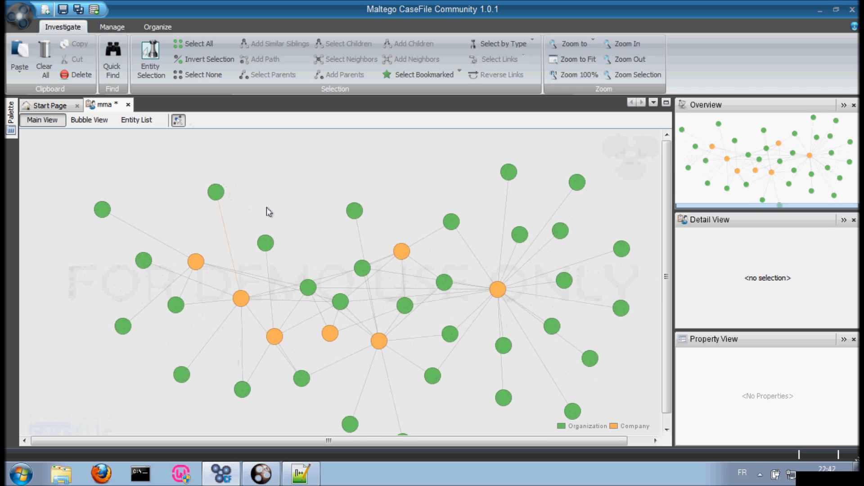
left_click(205, 270)
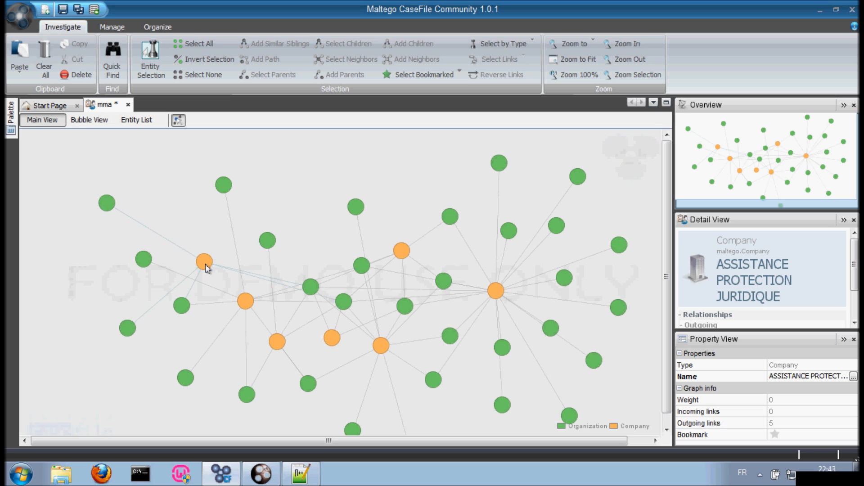
left_click(158, 266)
left_click(144, 264)
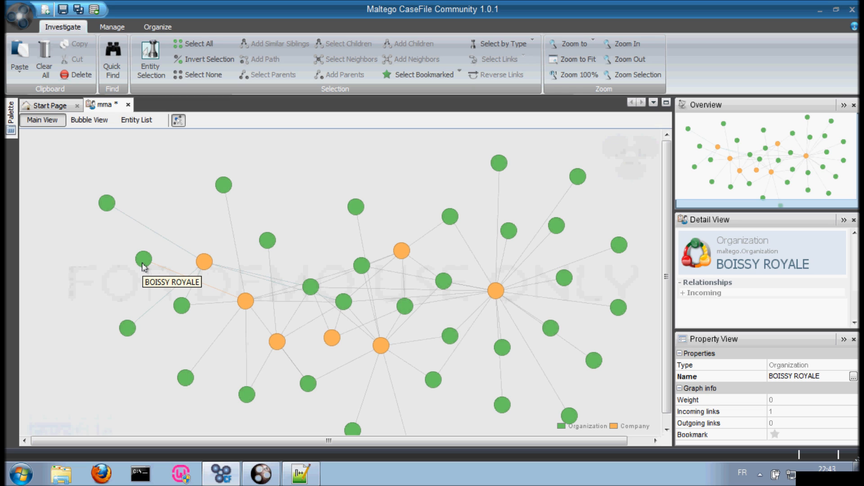
left_click(239, 335)
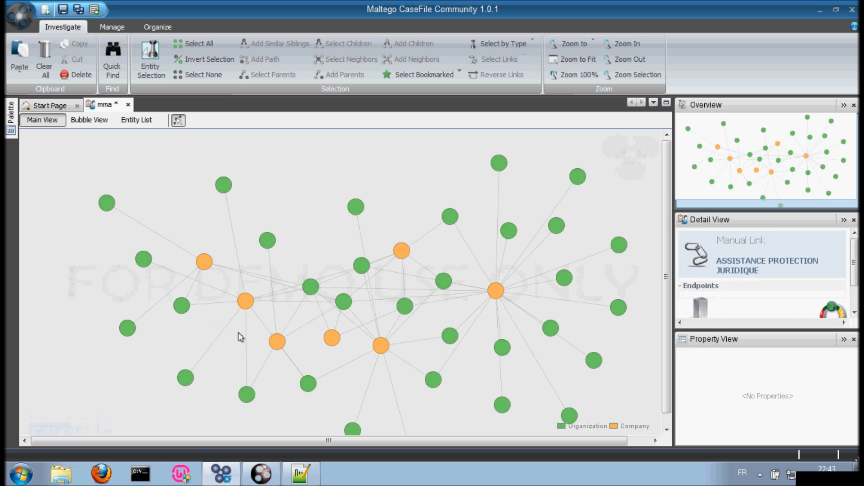
Step: Inspect MMA COOPERATIONS, MMA VIE, a link and MMA IARD, then switch to Bubble View
left_click(332, 339)
left_click(379, 347)
left_click(387, 358)
left_click(332, 338)
left_click(283, 277)
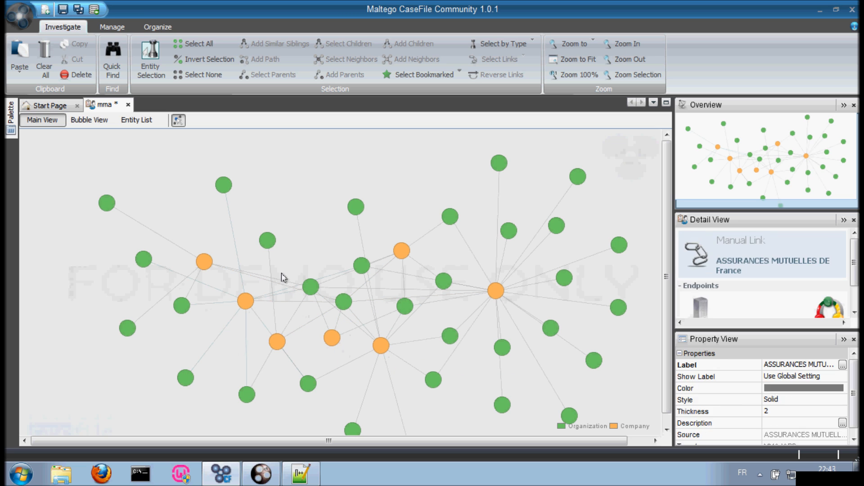
left_click(293, 270)
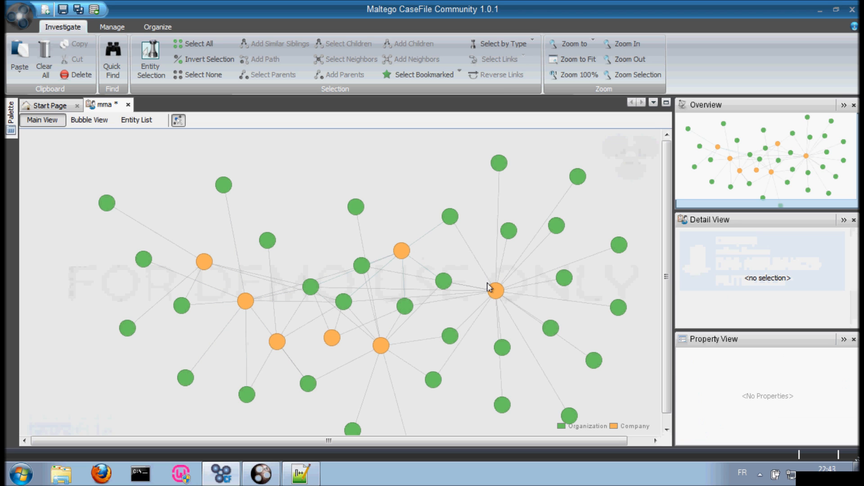
left_click(496, 290)
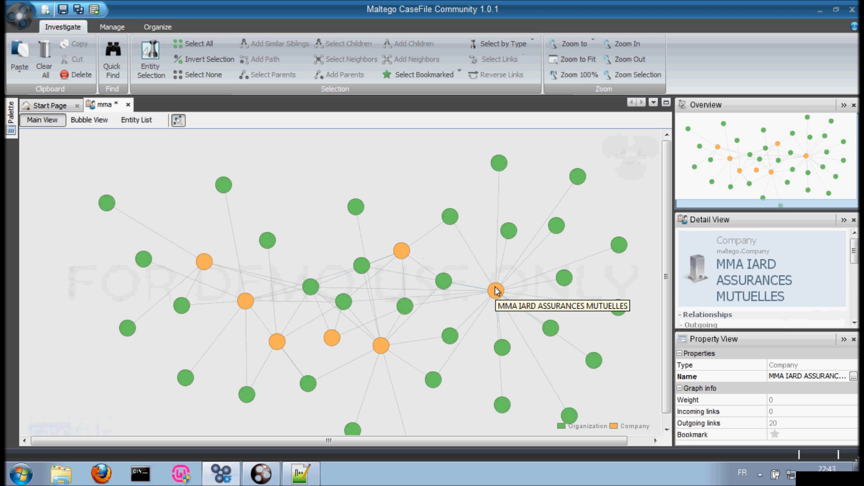
left_click(454, 289)
left_click(86, 120)
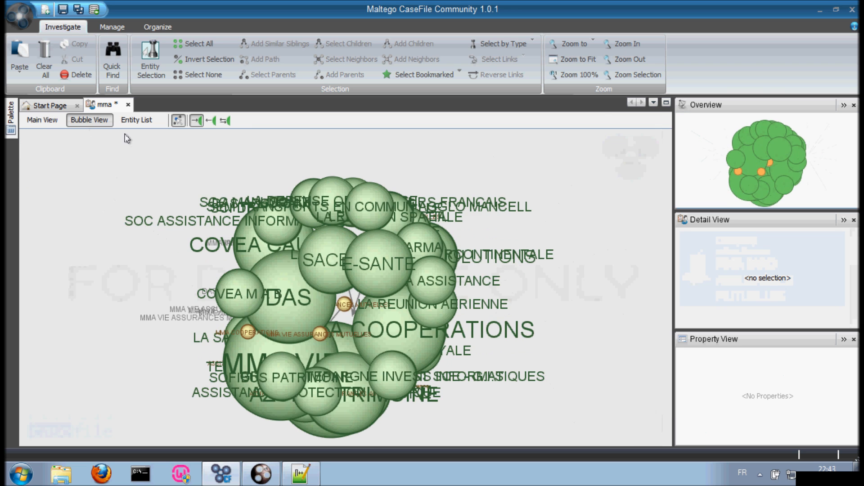
Step: Select an organization bubble and inspect the MMA IARD ASSURANCES MUTUELLES company bubble
left_click(225, 152)
scroll(225, 153, "up", 7)
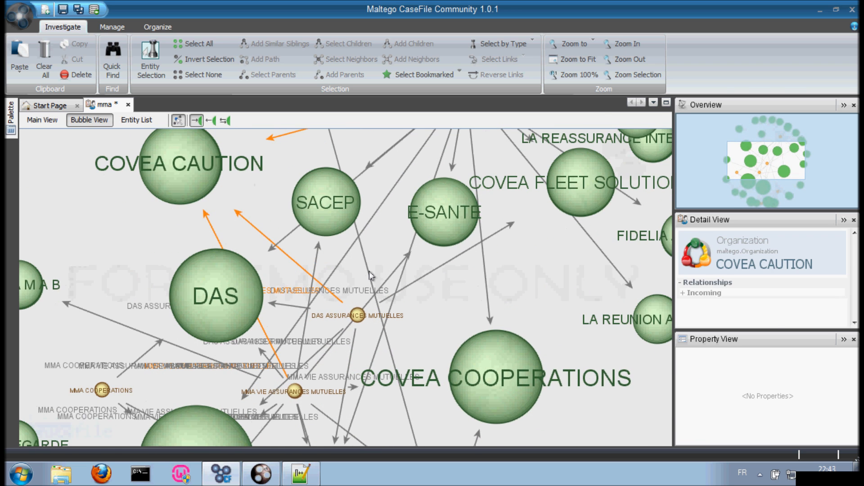
scroll(372, 276, "down", 6)
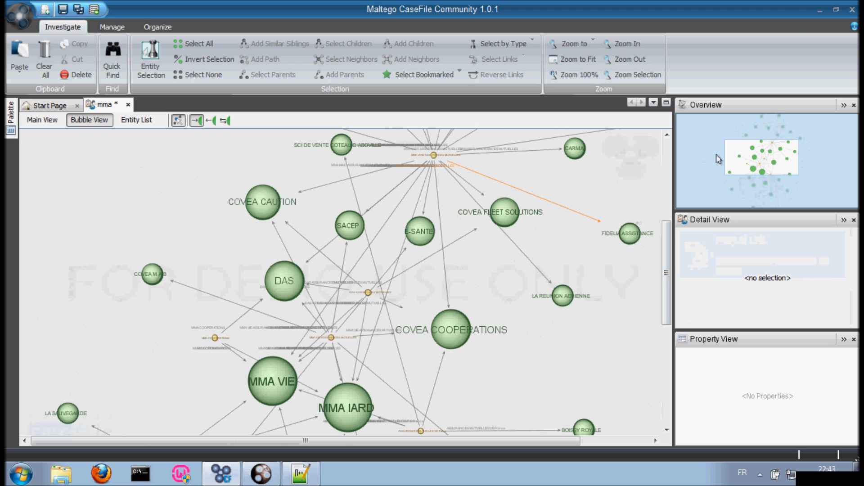
scroll(446, 245, "down", 5)
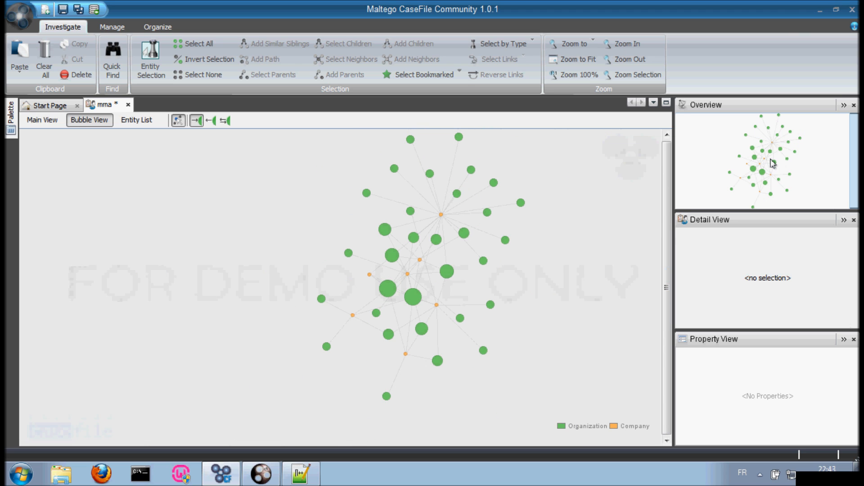
left_click(446, 216)
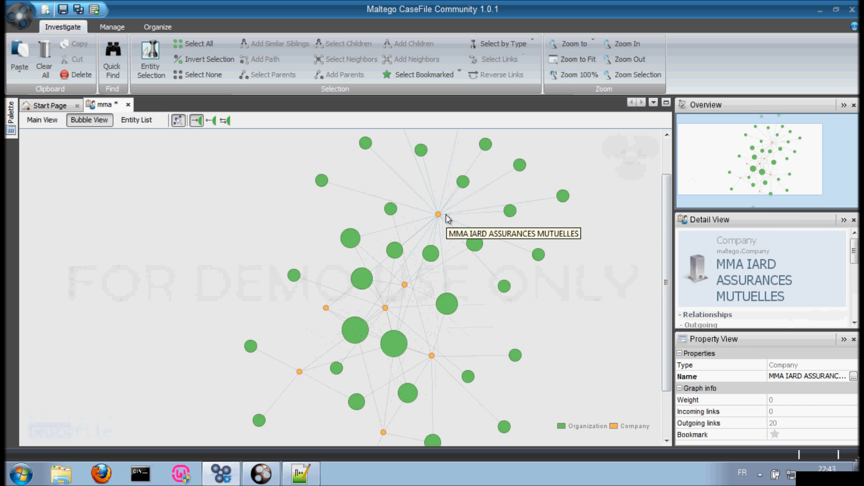
scroll(447, 217, "up", 5)
scroll(446, 217, "down", 4)
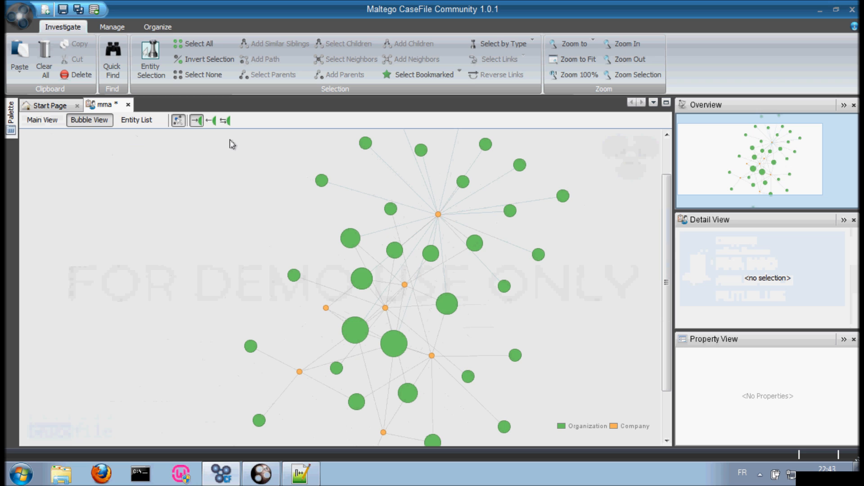
Step: Size bubbles by outgoing links, then by all connected links, and return to Main View
left_click(212, 121)
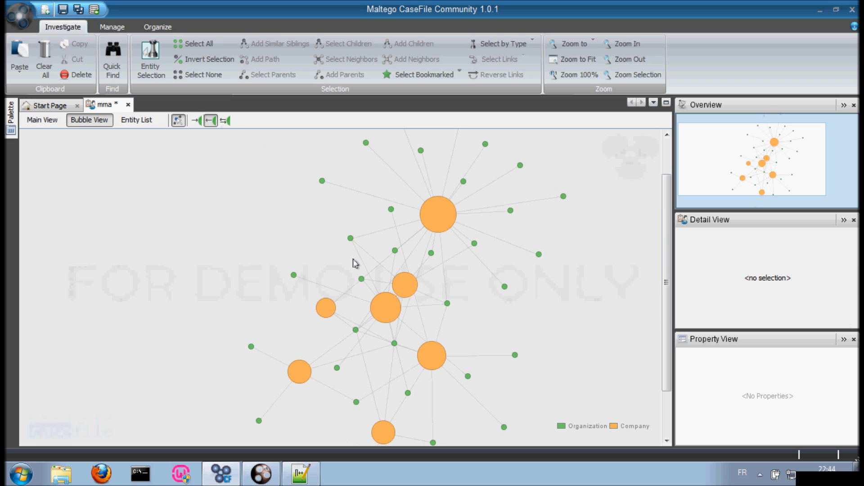
mouse_move(436, 228)
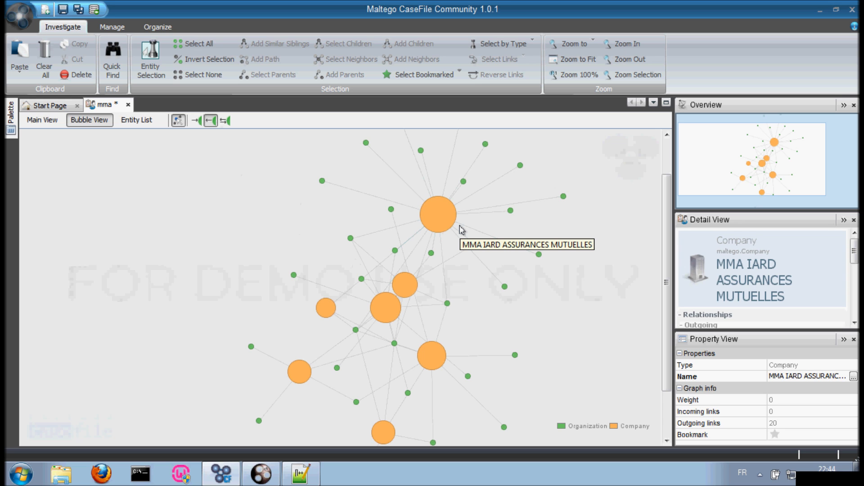
left_click(223, 121)
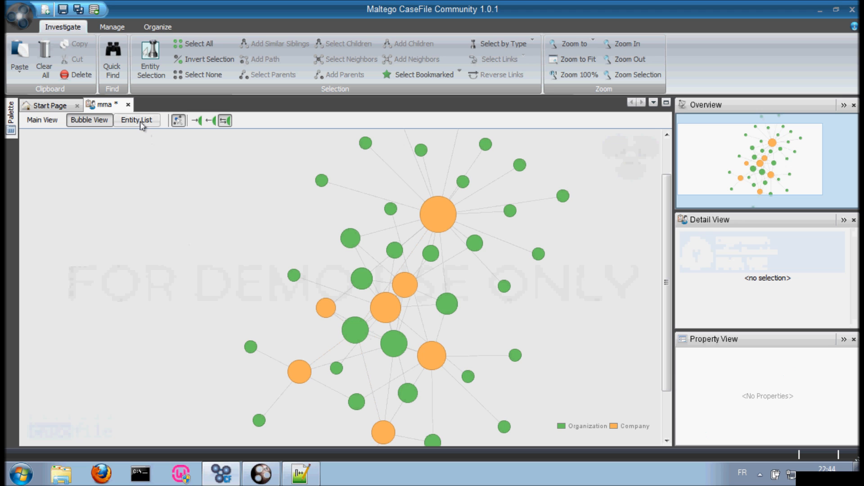
left_click(40, 120)
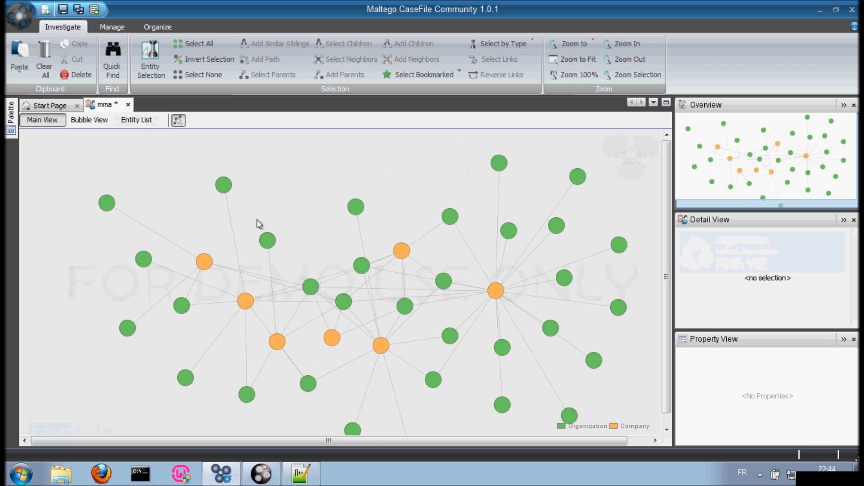
scroll(417, 356, "up", 4)
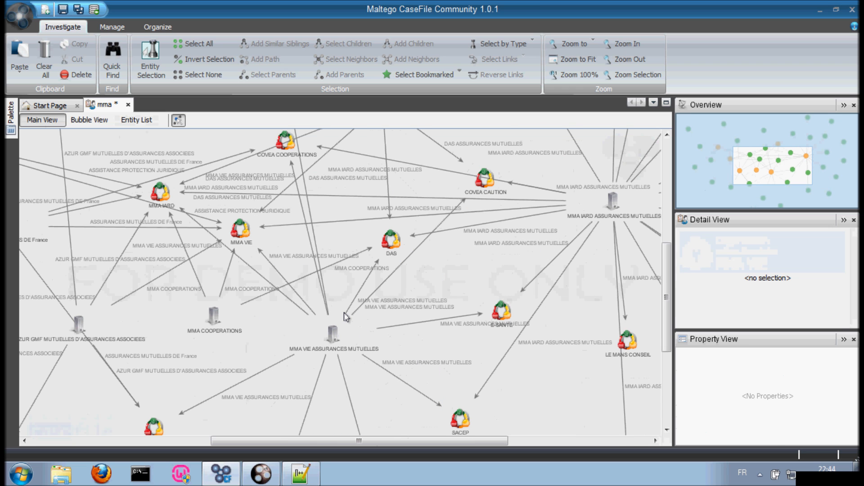
scroll(346, 317, "up", 1)
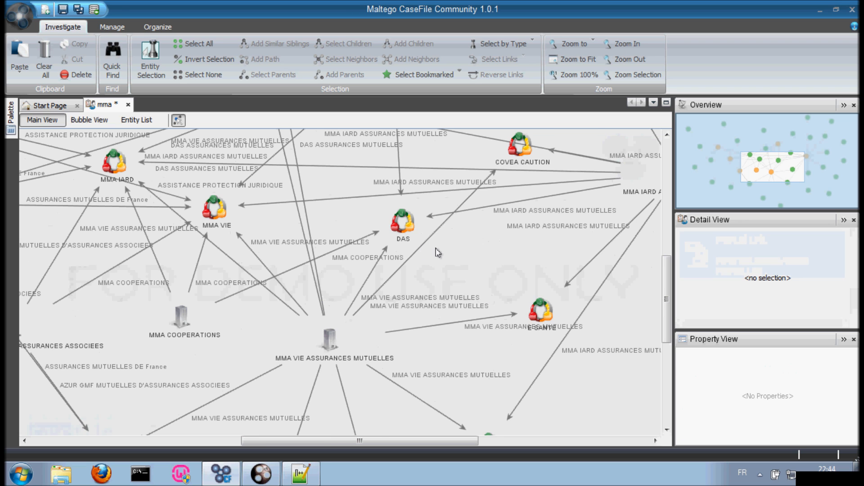
scroll(437, 253, "down", 1)
scroll(438, 252, "down", 1)
scroll(396, 252, "down", 1)
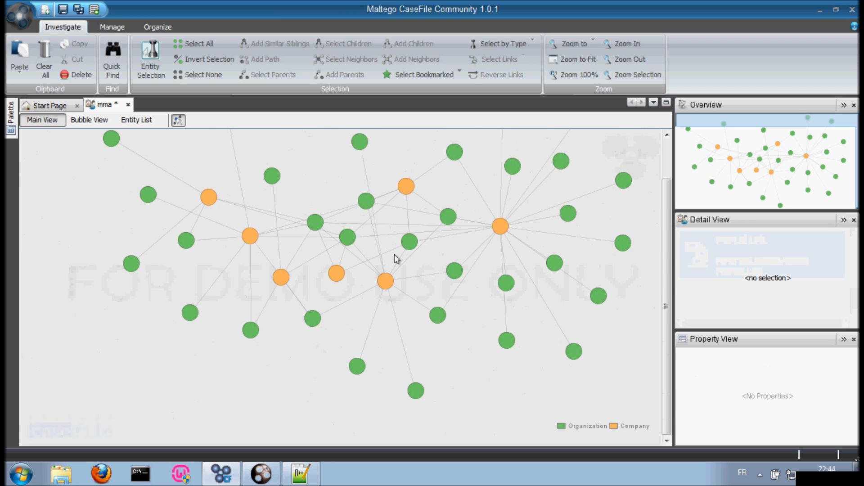
scroll(396, 254, "down", 1)
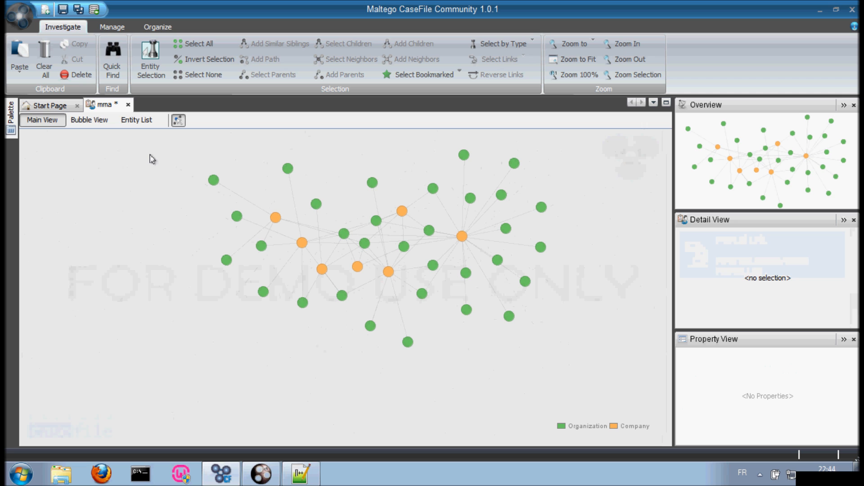
scroll(339, 243, "up", 3)
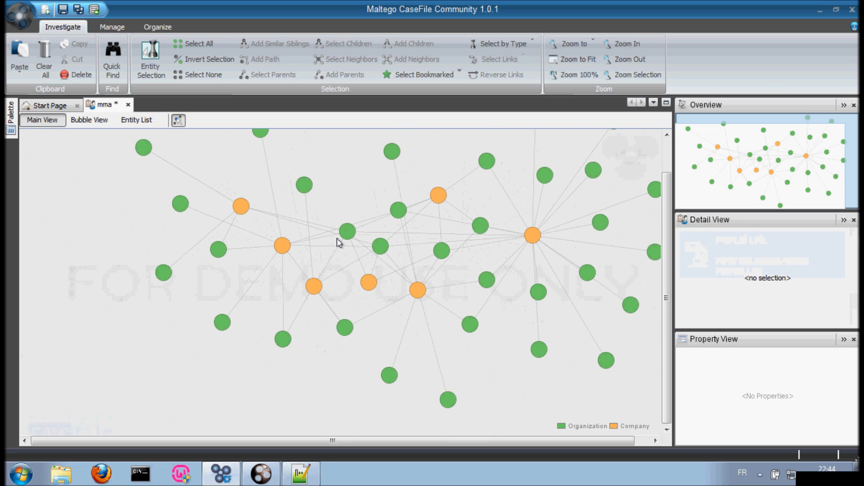
left_click(127, 122)
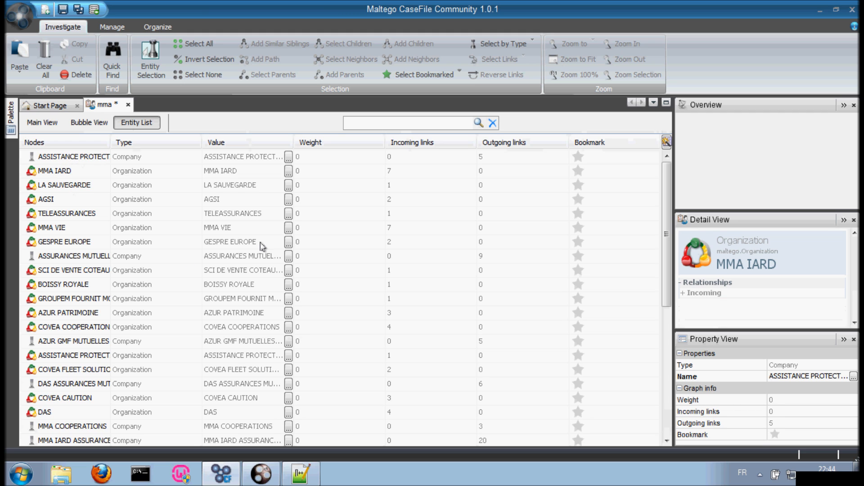
Step: Scroll the entity table and focus its search box, then visit Start Page and return to mma
left_click_drag(667, 234, 660, 212)
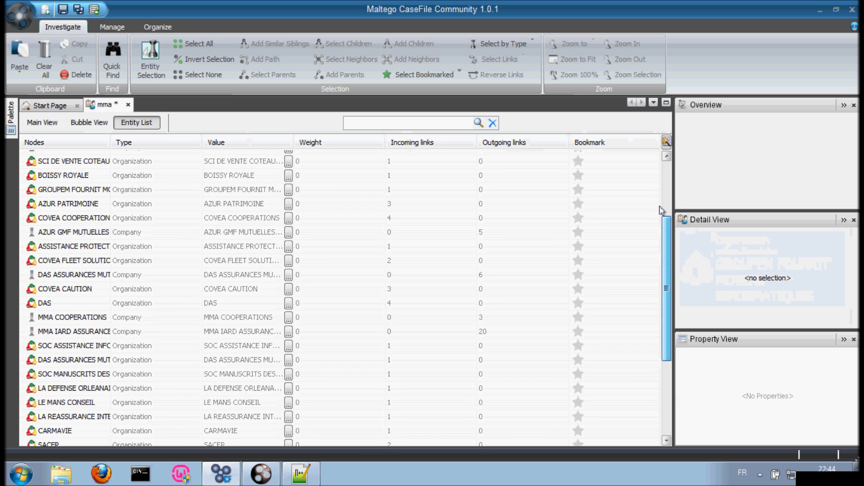
left_click(405, 120)
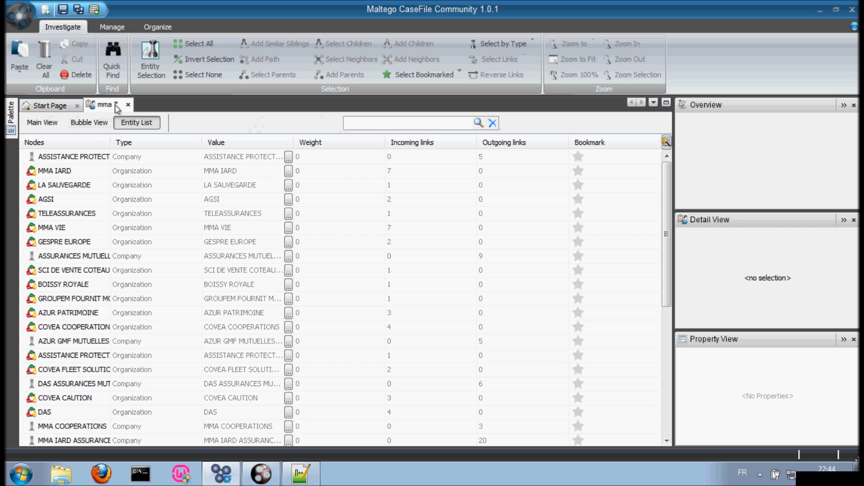
left_click(49, 105)
left_click(88, 107)
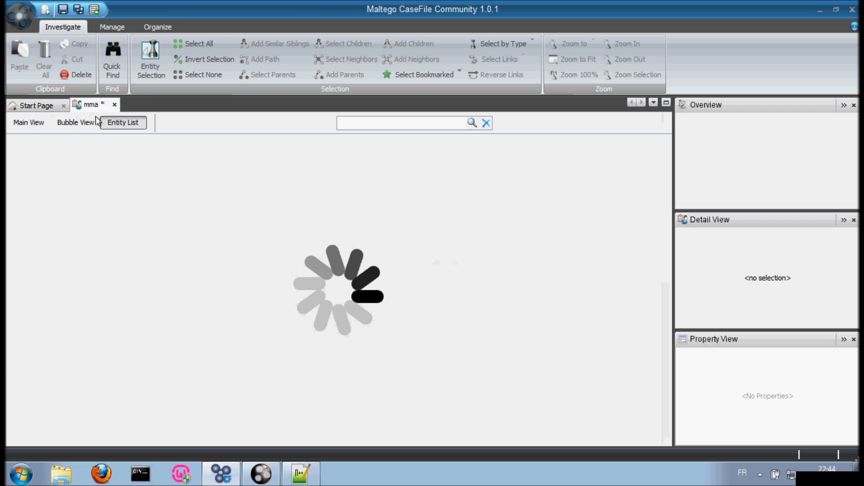
Step: Show the mma graph in Main View, then switch it to Bubble View
left_click(34, 122)
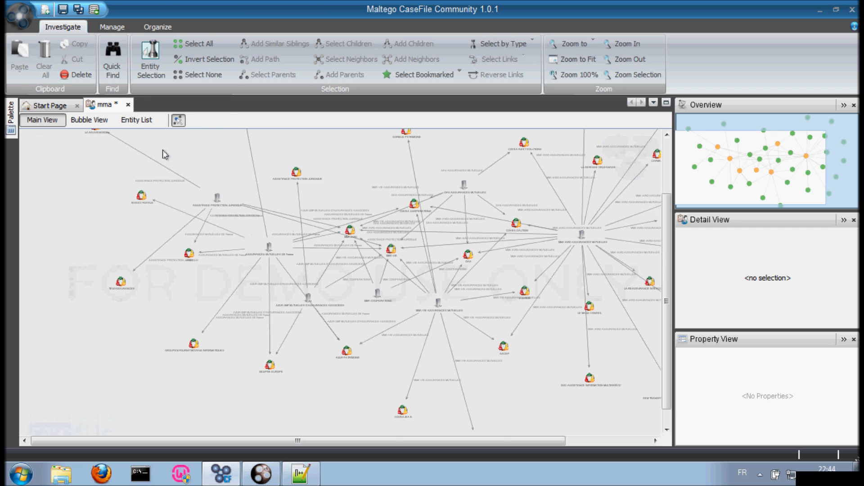
left_click(89, 119)
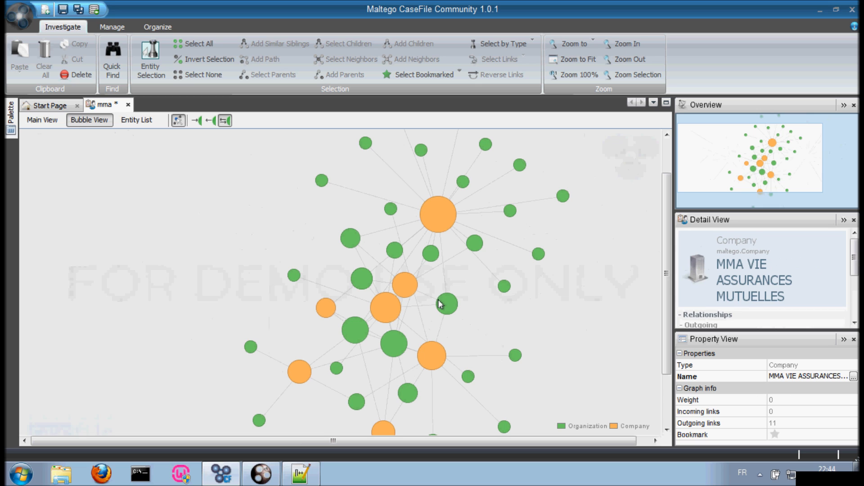